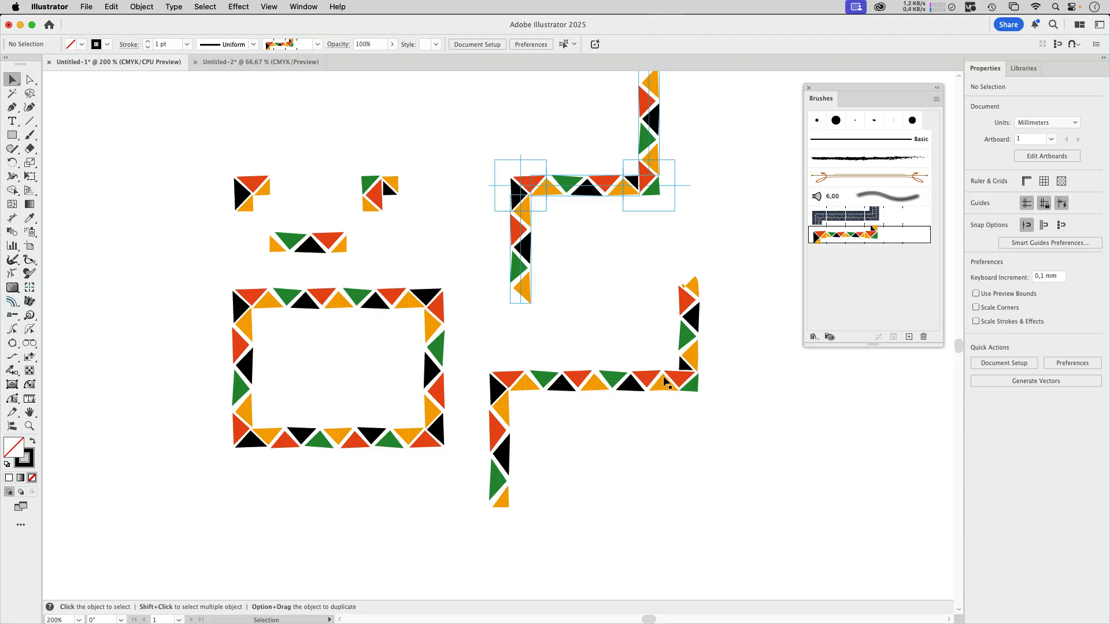
Step: Extend the horizontal strip's outline leftward past the lower-left bend, and the adjoining vertical strip's outline upward beyond it
{"action": "left_click_drag", "start_coordinate": [721, 337], "coordinate": [629, 424]}
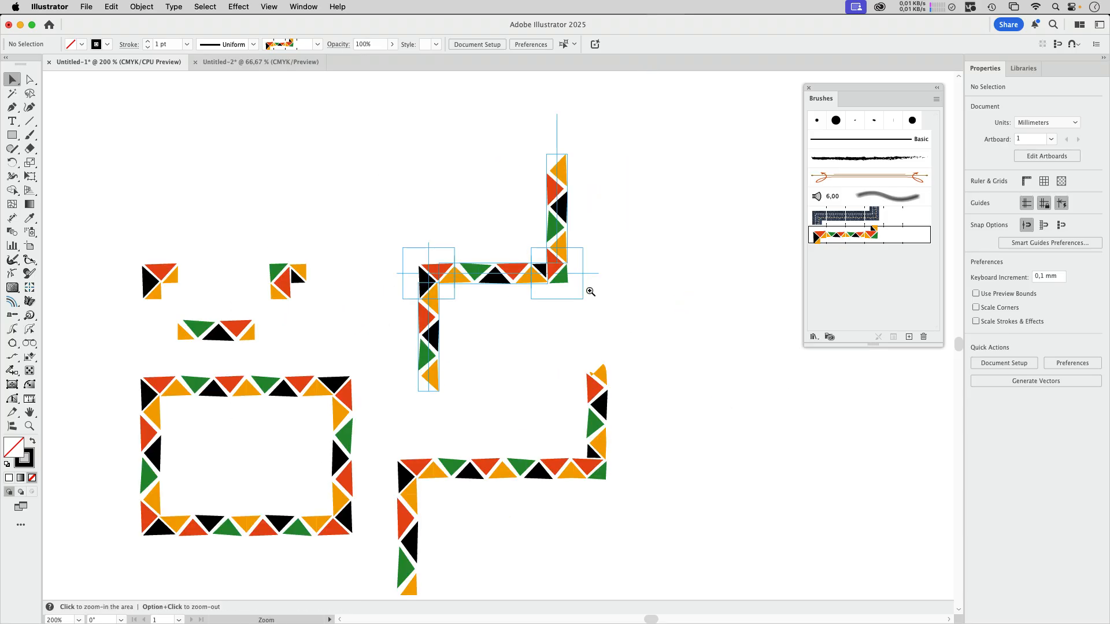
{"action": "left_click_drag", "start_coordinate": [380, 210], "coordinate": [610, 306]}
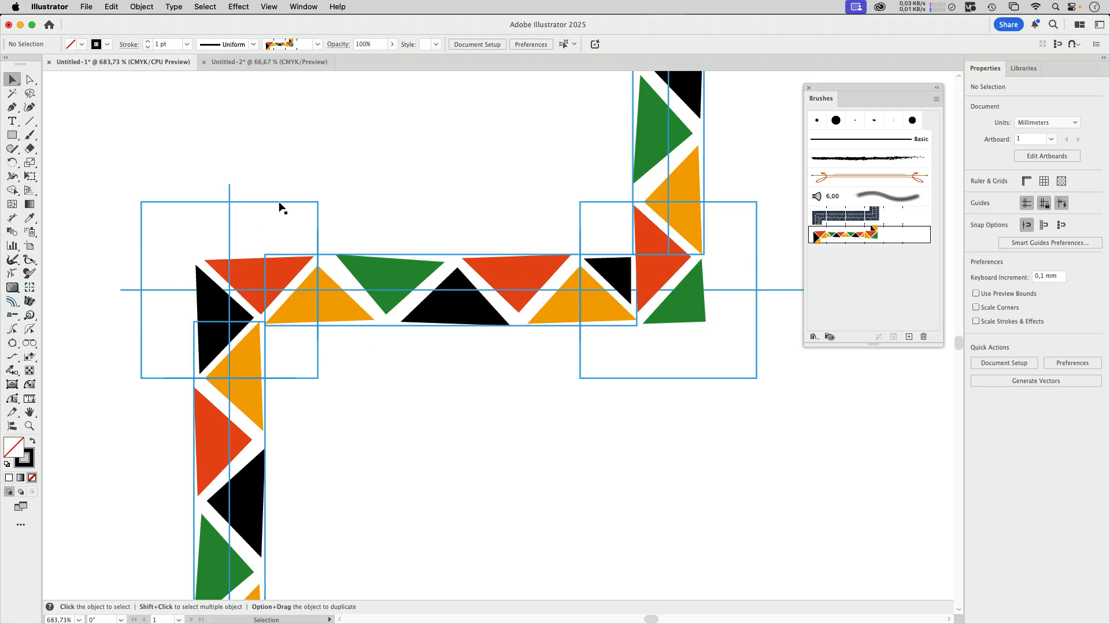
{"action": "left_click", "coordinate": [350, 255]}
{"action": "left_click_drag", "start_coordinate": [265, 290], "coordinate": [113, 291]}
{"action": "left_click", "coordinate": [195, 348]}
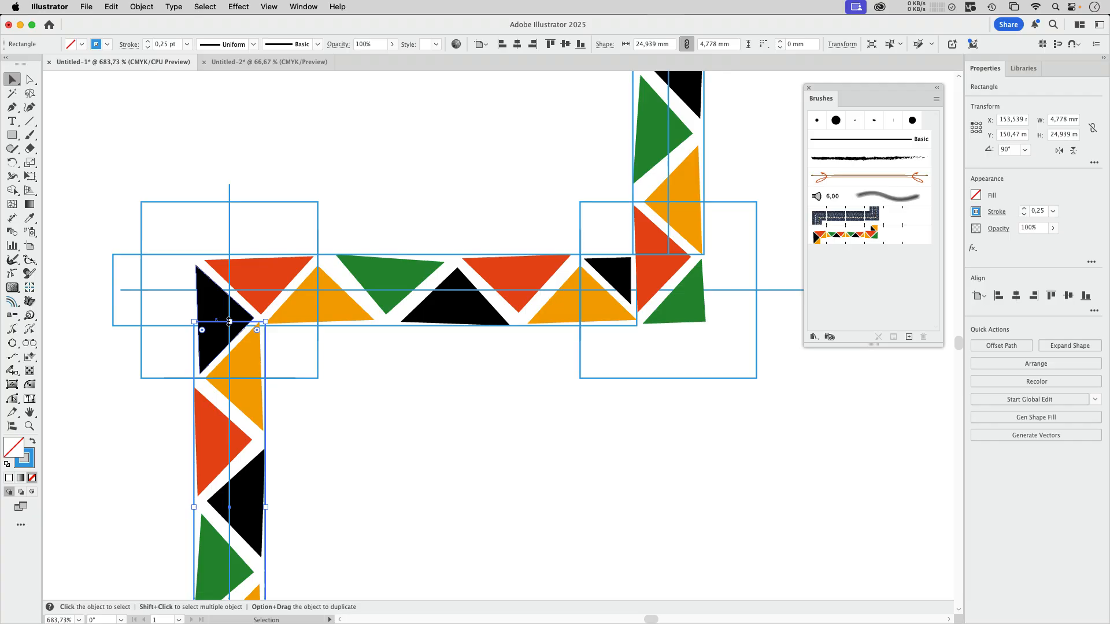
{"action": "left_click_drag", "start_coordinate": [229, 322], "coordinate": [229, 215]}
Step: Shrink the left corner square to 8,309 mm and resize the horizontal strip's rectangle beside it to 21,407 × 8,309 mm
{"action": "left_click", "coordinate": [161, 202]}
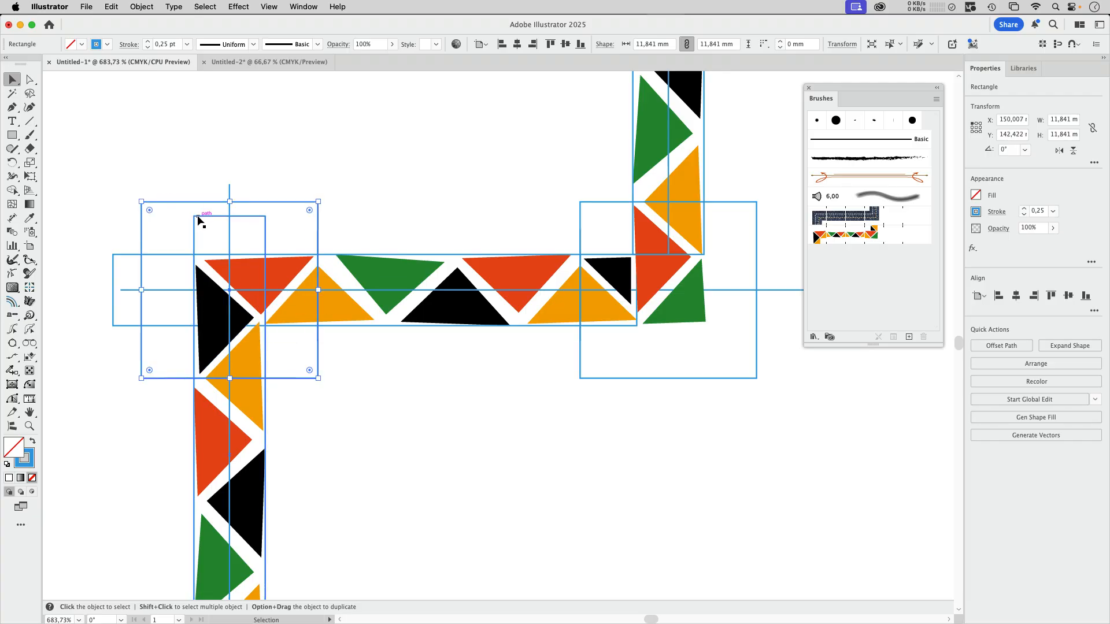
{"action": "left_click_drag", "start_coordinate": [141, 202], "coordinate": [194, 254]}
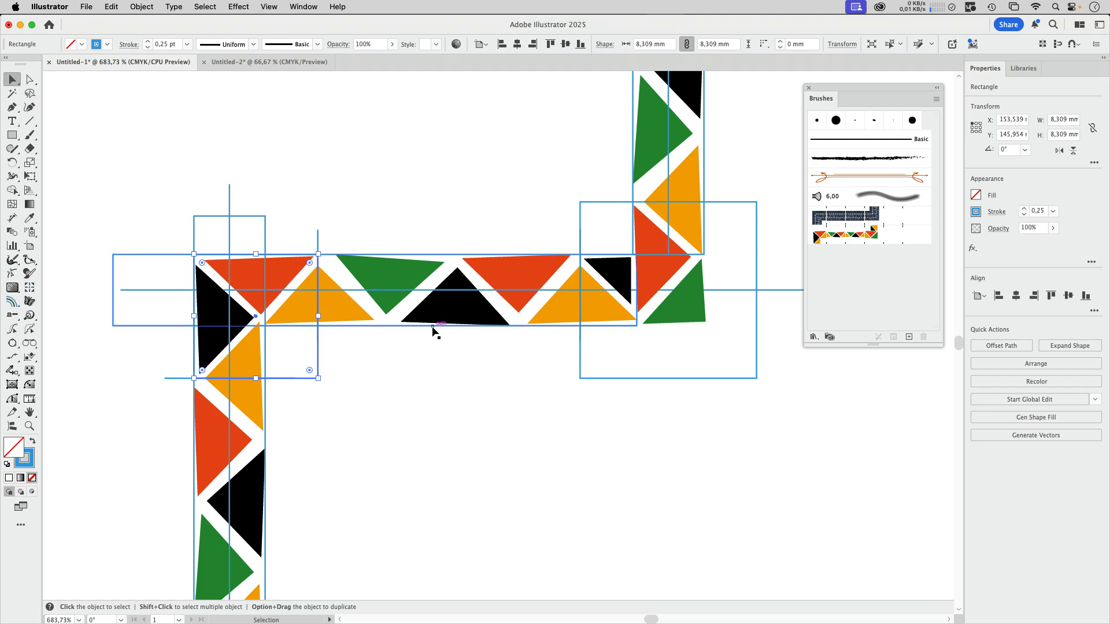
{"action": "mouse_move", "coordinate": [318, 378]}
{"action": "left_mouse_down"}
{"action": "mouse_move", "coordinate": [359, 376]}
{"action": "mouse_move", "coordinate": [318, 378]}
{"action": "left_mouse_up"}
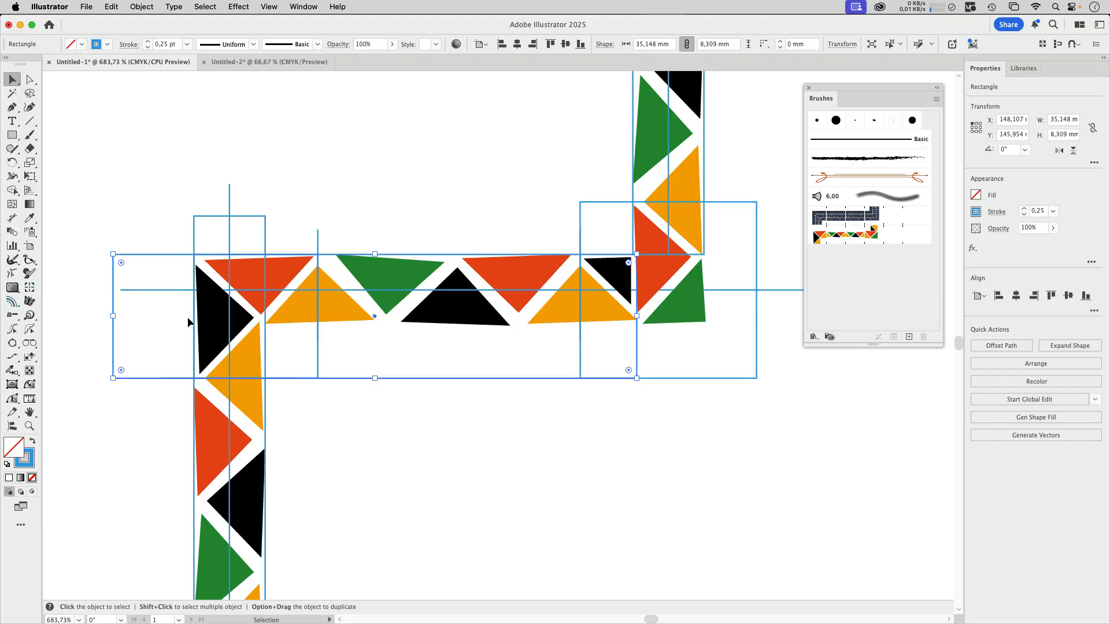
{"action": "left_click_drag", "start_coordinate": [114, 318], "coordinate": [319, 316]}
Step: Delete the green, red and black triangles at the right bend of the border artwork
{"action": "scroll", "coordinate": [488, 243], "scroll_direction": "right", "scroll_amount": 5}
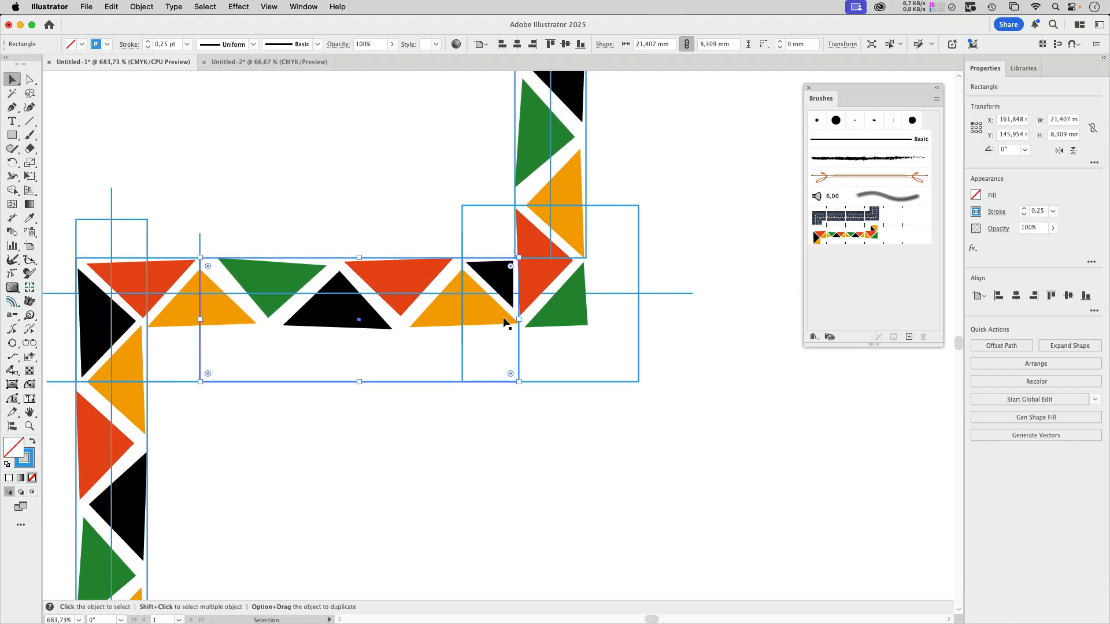
{"action": "left_click", "coordinate": [532, 324]}
{"action": "key", "text": "Delete"}
{"action": "left_click", "coordinate": [544, 276]}
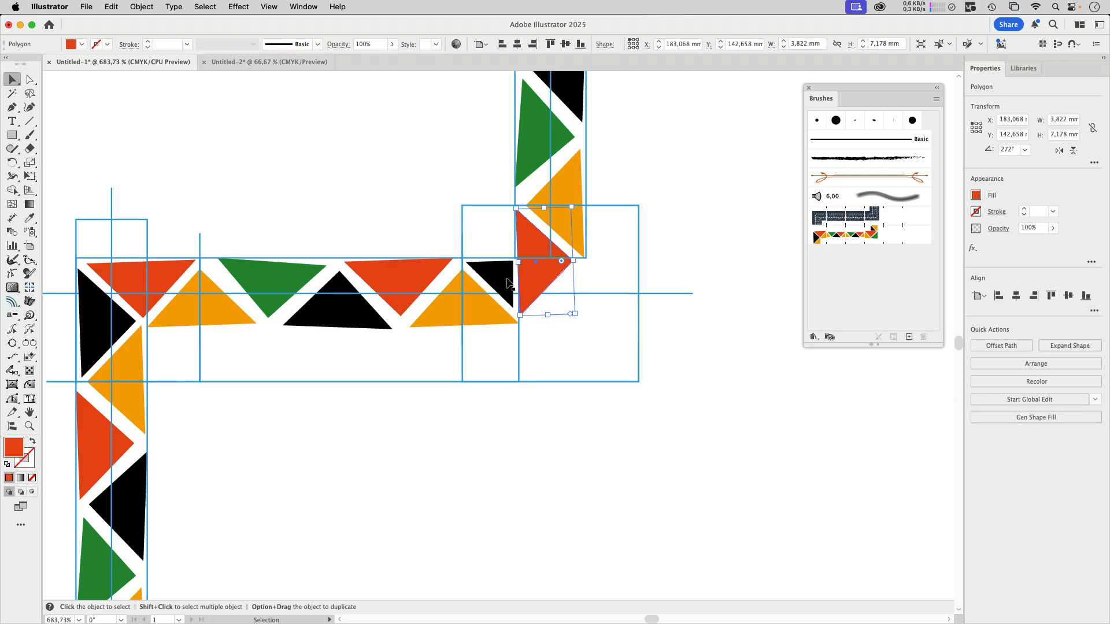
{"action": "key", "text": "Delete"}
{"action": "left_click", "coordinate": [498, 278]}
{"action": "key", "text": "Delete"}
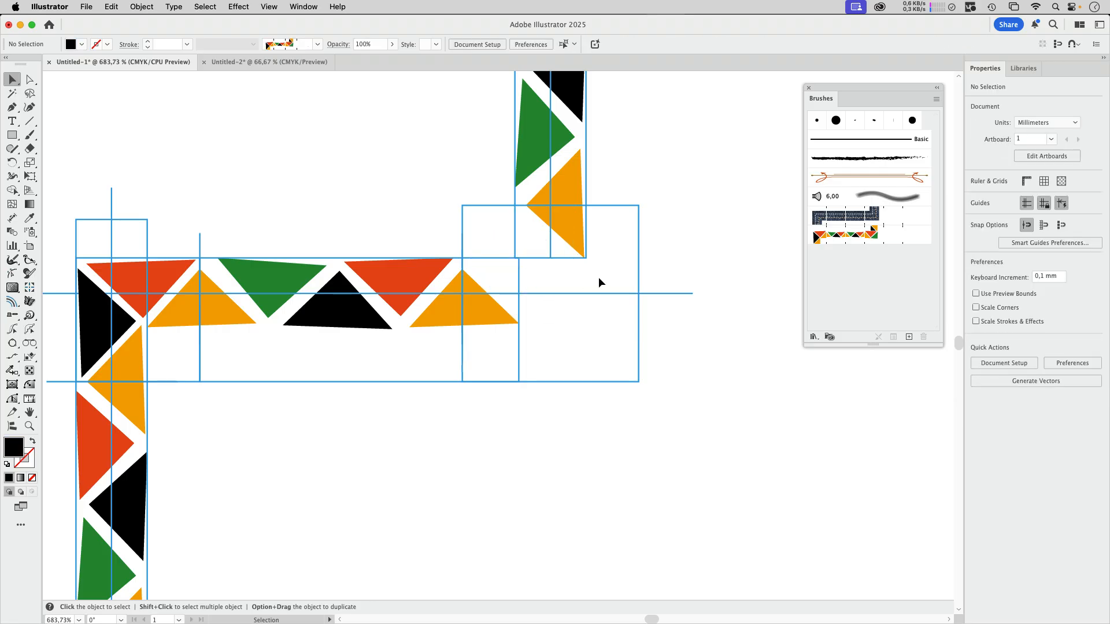
Step: Shrink the right corner square to 8,309 mm and move it left so its right edge aligns with the vertical strip's
{"action": "left_click", "coordinate": [467, 207]}
{"action": "left_click_drag", "start_coordinate": [465, 206], "coordinate": [515, 257]}
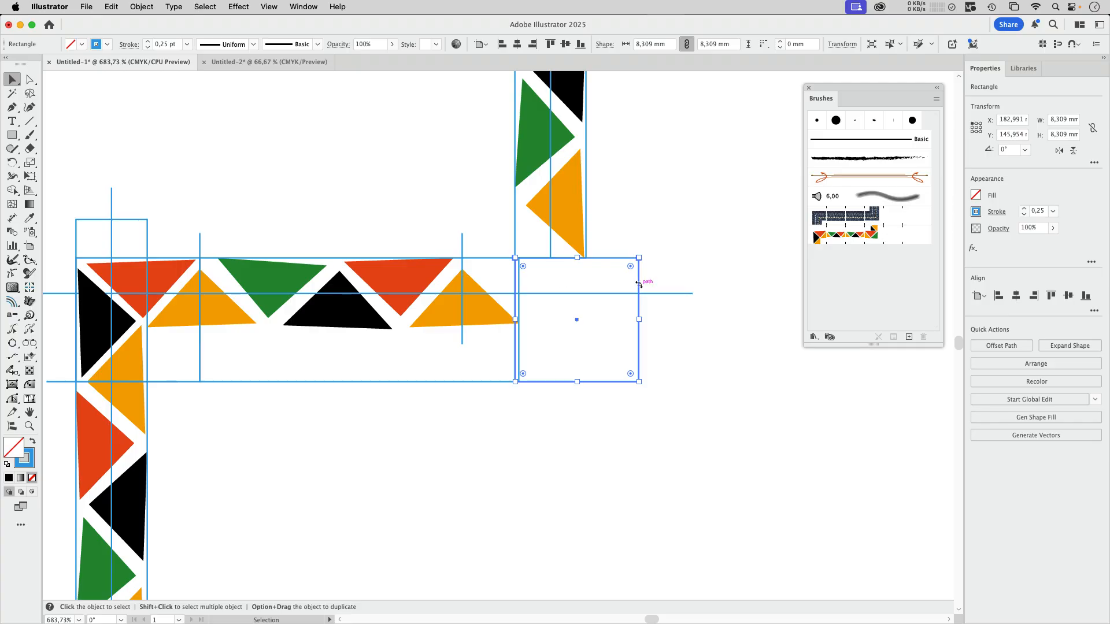
{"action": "left_click", "coordinate": [641, 351]}
{"action": "left_click_drag", "start_coordinate": [638, 355], "coordinate": [585, 354]}
Step: Move the right vertical strip with its outline and centre line down and left to align with the corner square's left edge
{"action": "scroll", "coordinate": [578, 312], "scroll_direction": "up", "scroll_amount": 4}
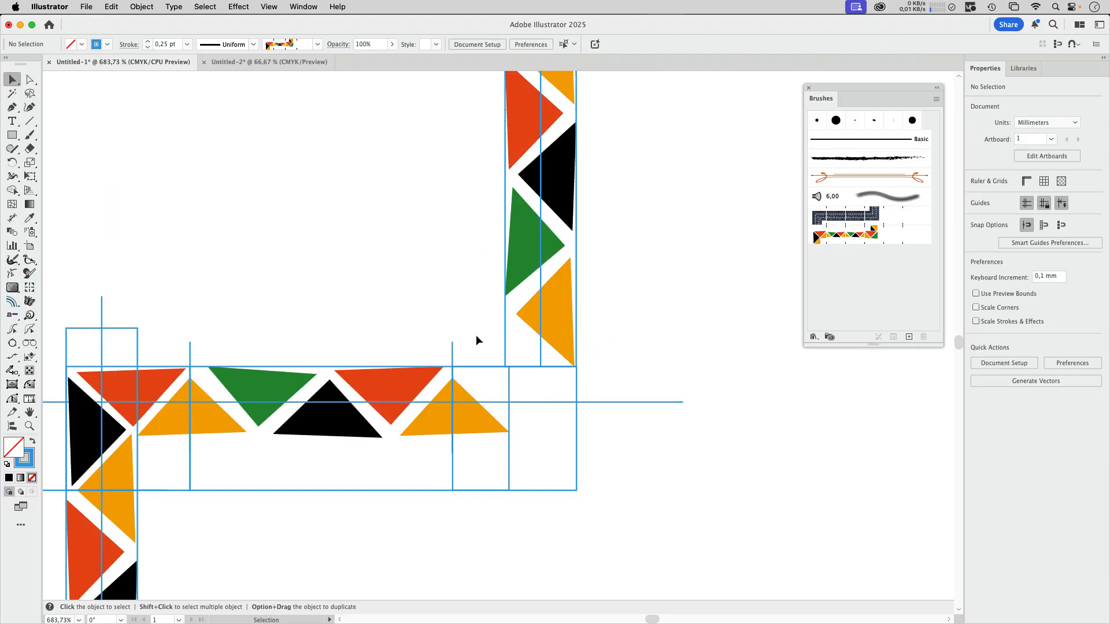
{"action": "left_click_drag", "start_coordinate": [477, 340], "coordinate": [603, 110]}
{"action": "left_click_drag", "start_coordinate": [564, 321], "coordinate": [561, 465]}
{"action": "key", "text": "super+space"}
{"action": "left_click_drag", "start_coordinate": [310, 113], "coordinate": [311, 142]}
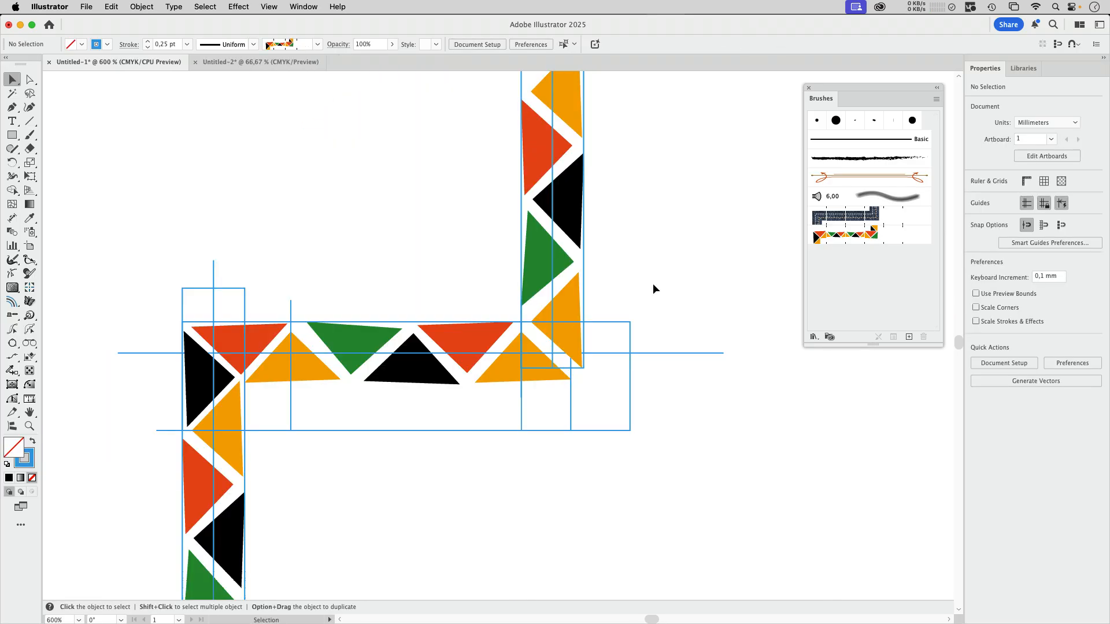
Step: Delete the right vertical strip's centre line and outline rectangle
{"action": "left_click", "coordinate": [553, 288]}
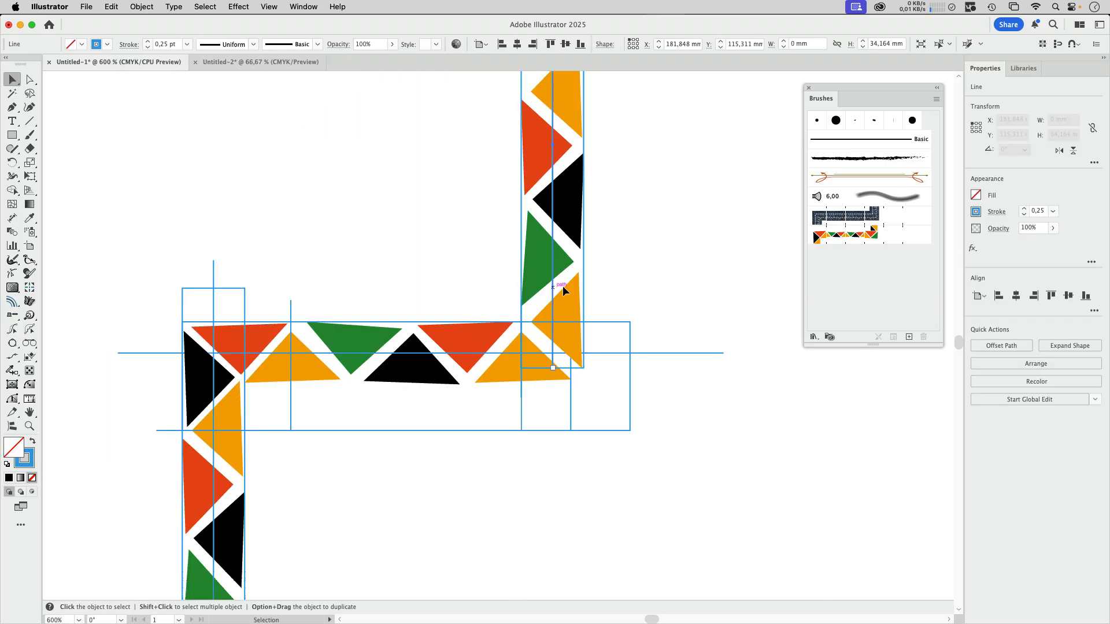
{"action": "key", "text": "Delete"}
{"action": "left_click", "coordinate": [584, 267]}
{"action": "key", "text": "Delete"}
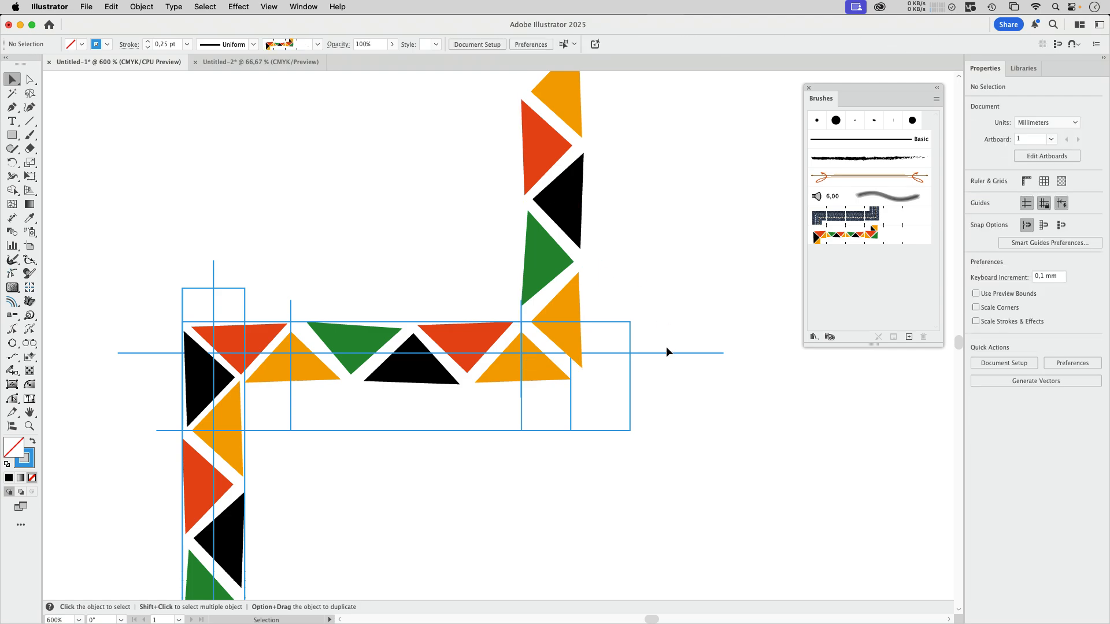
Step: Shorten the middle rectangle to 17,63 mm wide so its right edge meets the right corner square
{"action": "left_click", "coordinate": [572, 414]}
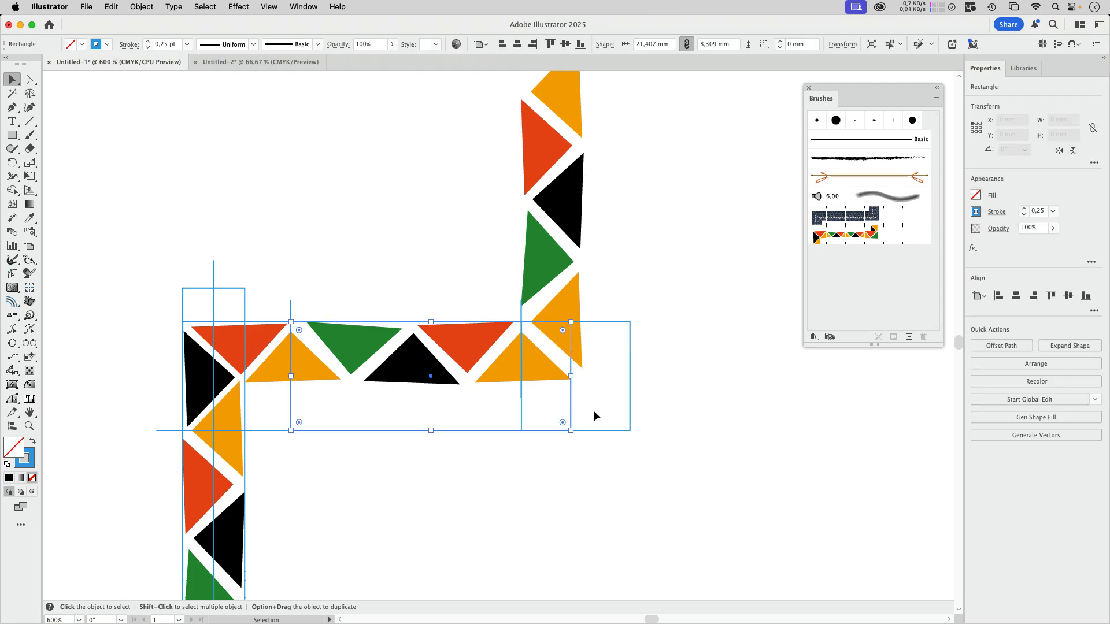
{"action": "left_click_drag", "start_coordinate": [568, 373], "coordinate": [521, 376]}
{"action": "left_click", "coordinate": [695, 405]}
Step: Delete the horizontal guide line at the left corner square's base and the two short vertical guide lines beside the middle tile
{"action": "scroll", "coordinate": [393, 451], "scroll_direction": "down", "scroll_amount": 3}
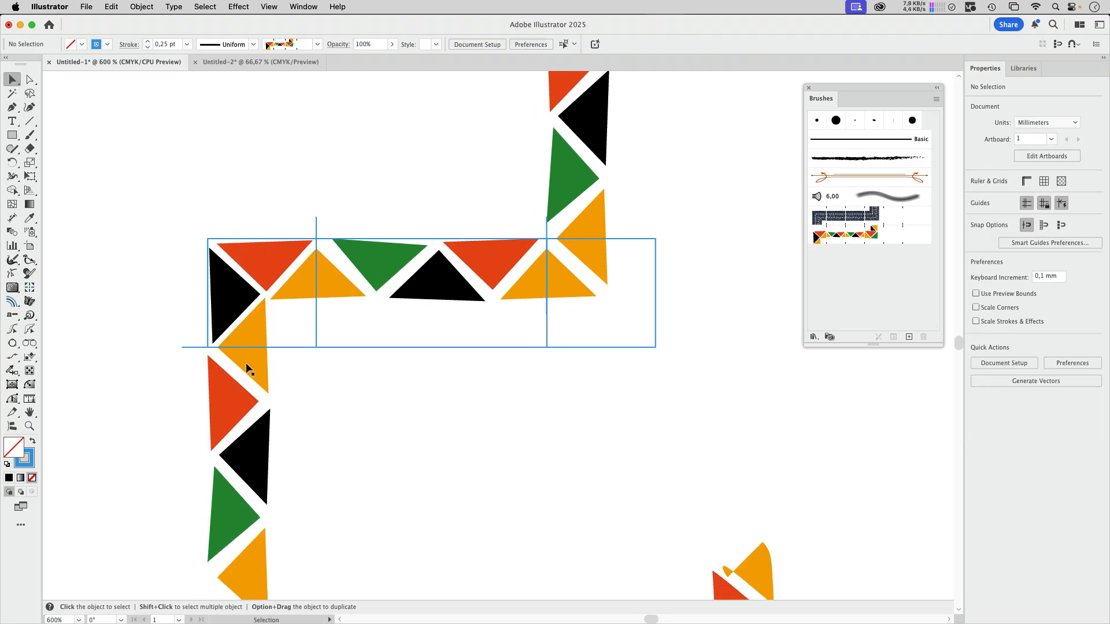
{"action": "left_click", "coordinate": [194, 348]}
{"action": "key", "text": "Delete"}
{"action": "left_click", "coordinate": [317, 220]}
{"action": "key", "text": "Delete"}
{"action": "left_click", "coordinate": [547, 228]}
{"action": "key", "text": "Delete"}
Step: Duplicate the middle tile's rectangle and triangles directly below the row, and delete the original rectangle and its green, black and red triangles
{"action": "left_click_drag", "start_coordinate": [314, 165], "coordinate": [516, 344]}
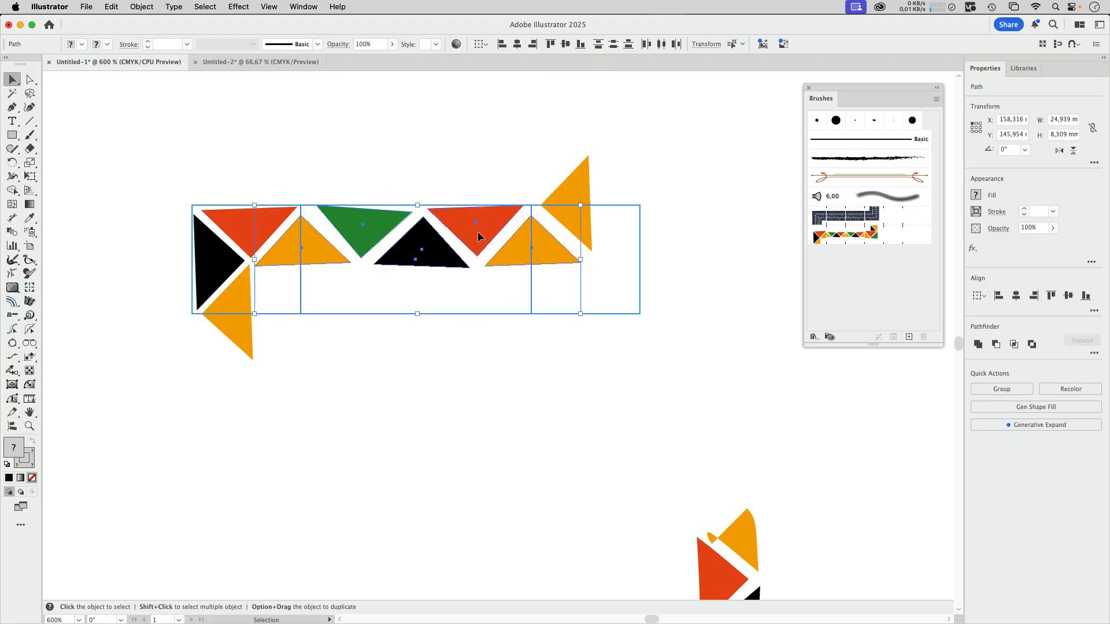
{"action": "left_click_drag", "start_coordinate": [477, 231], "coordinate": [486, 431]}
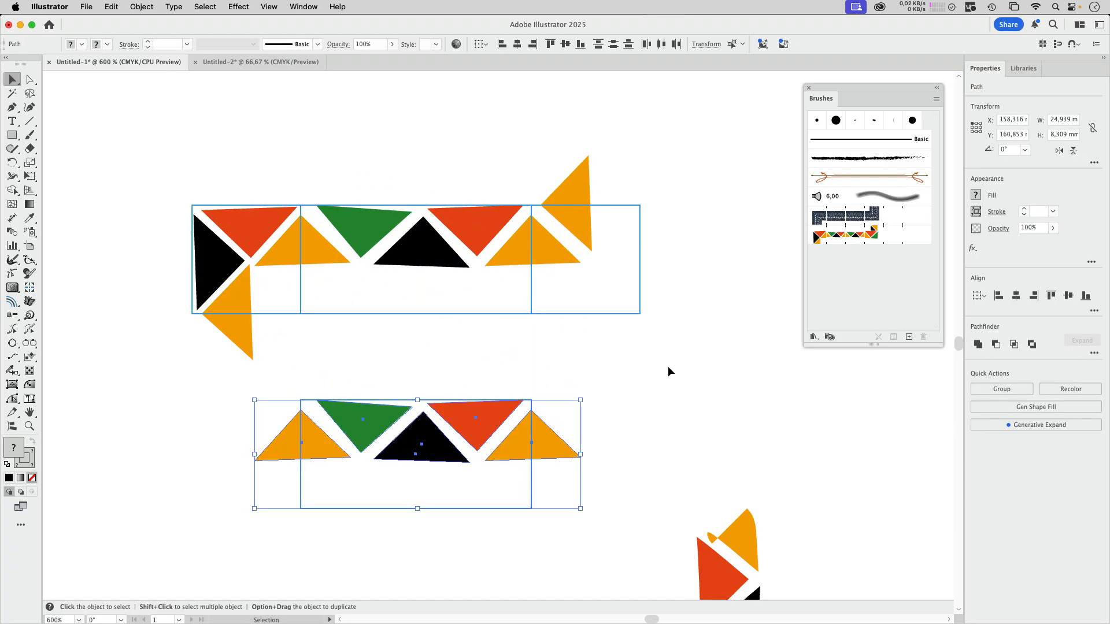
{"action": "left_click", "coordinate": [423, 249]}
{"action": "key", "text": "Delete"}
{"action": "left_click", "coordinate": [471, 223]}
{"action": "key", "text": "Delete"}
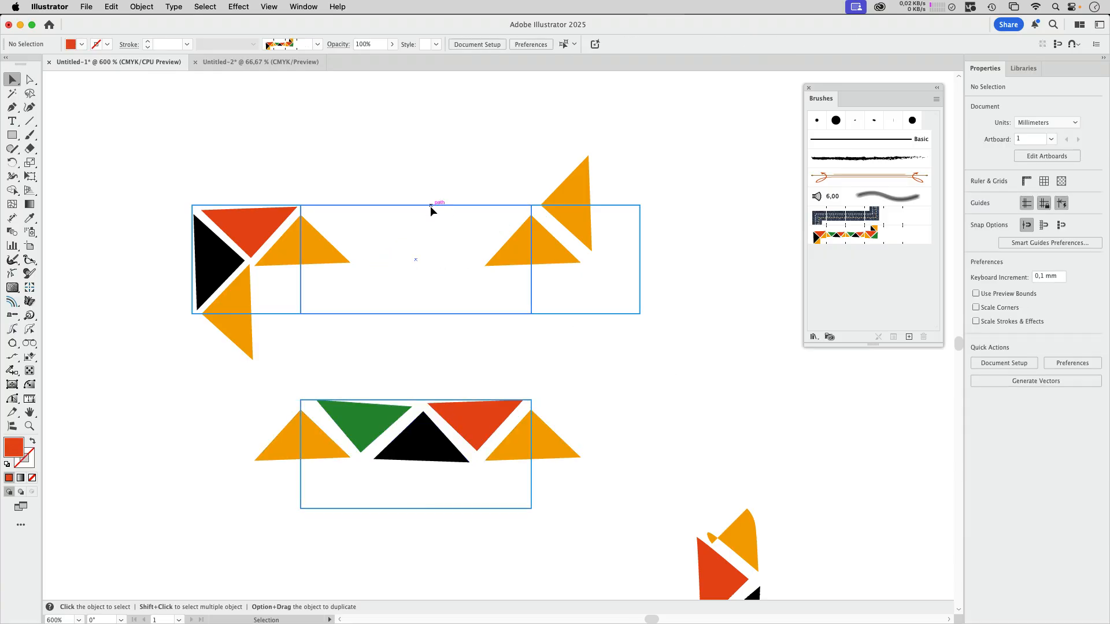
{"action": "left_click", "coordinate": [430, 206]}
{"action": "key", "text": "Delete"}
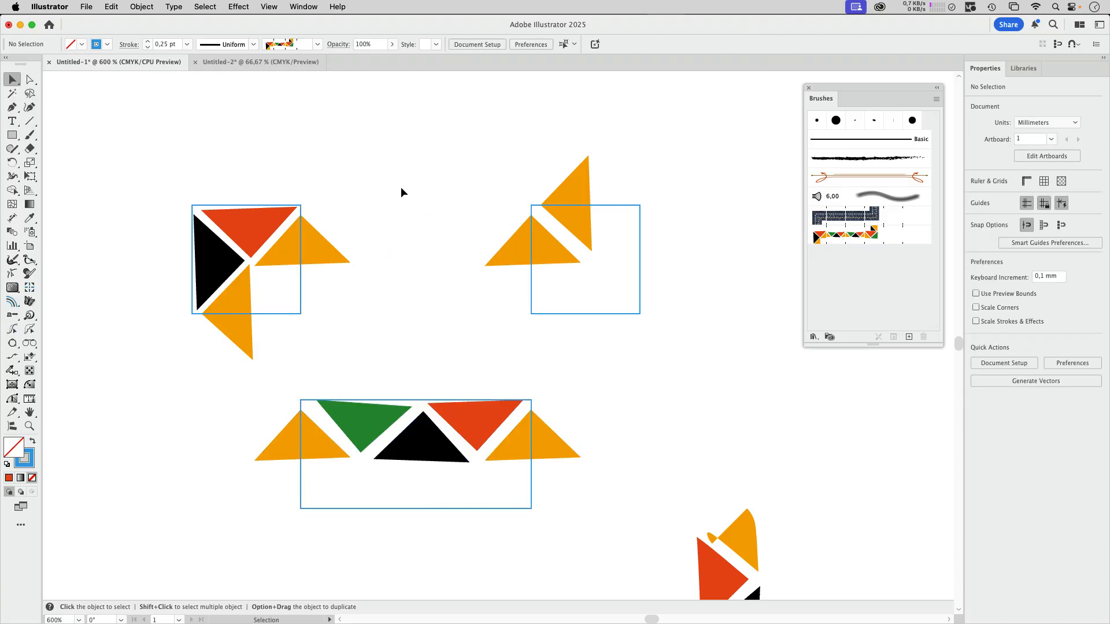
Step: Copy the rectangles of the two corner tiles and the middle tile together
{"action": "left_click", "coordinate": [289, 314]}
{"action": "left_click", "coordinate": [546, 314], "text": "shift"}
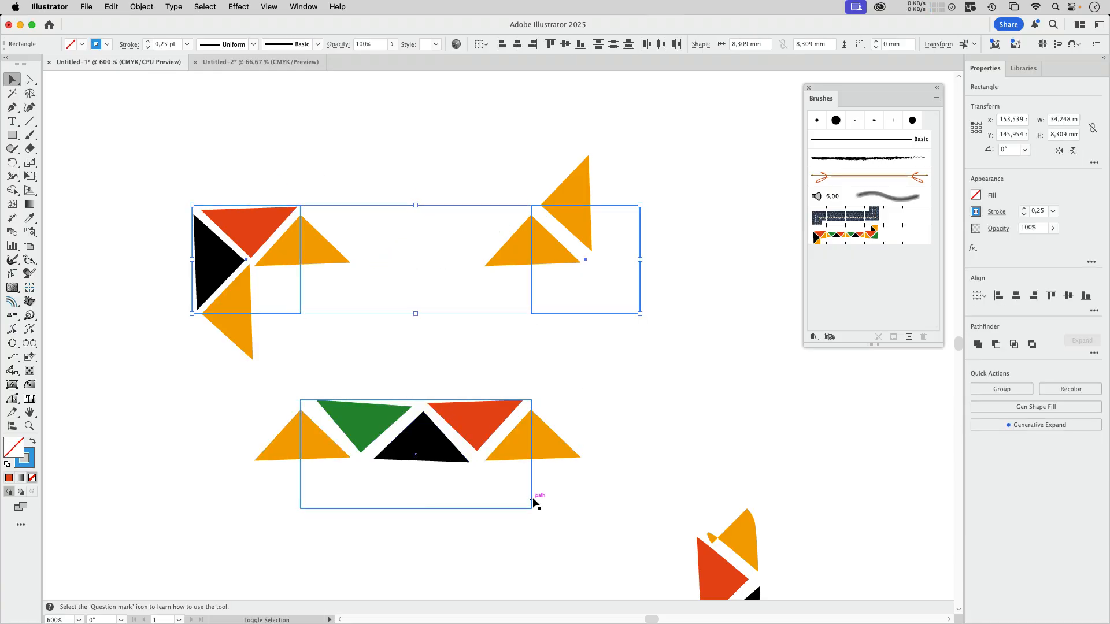
{"action": "left_click", "coordinate": [532, 500], "text": "shift"}
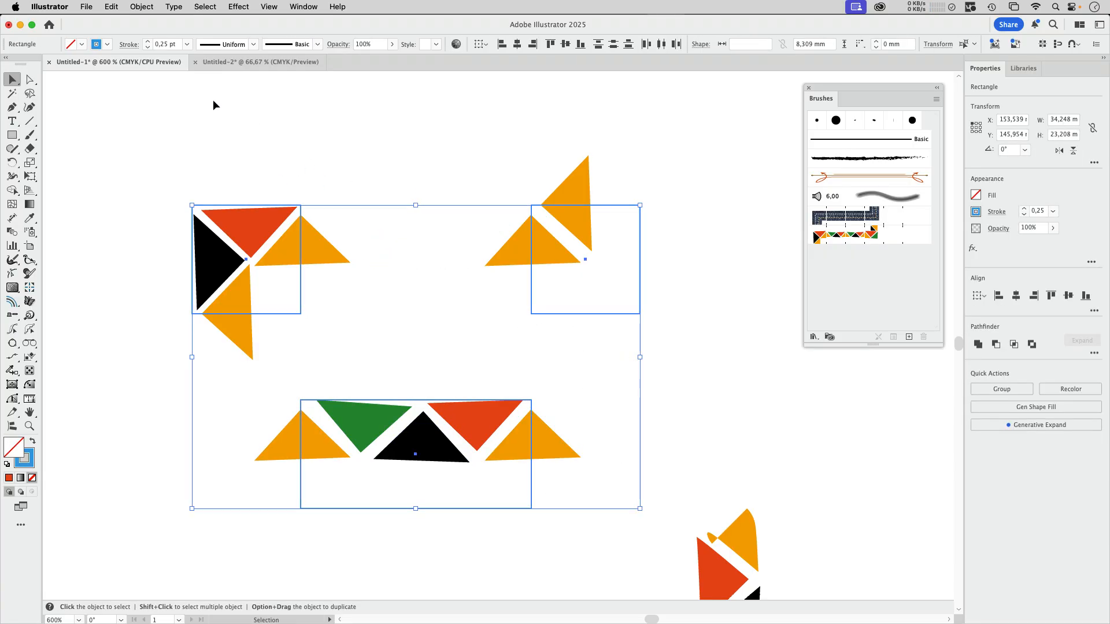
{"action": "left_click", "coordinate": [117, 7]}
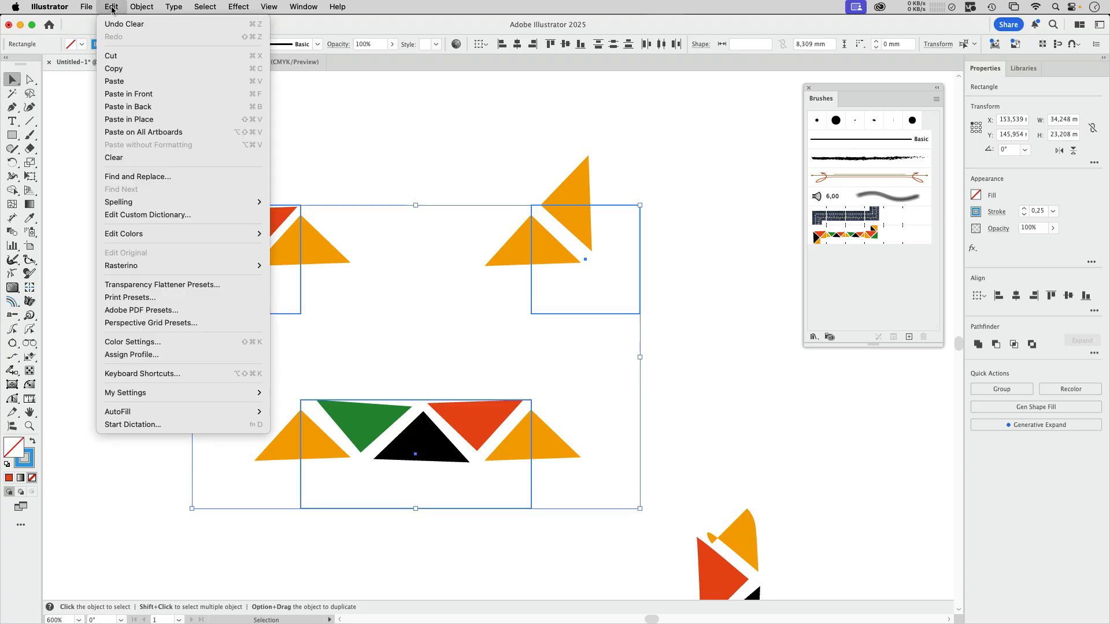
{"action": "left_click", "coordinate": [133, 64]}
Step: Make a clipping mask for each of the three tiles, and paste the copied rectangles in place over them
{"action": "key", "text": "super+7"}
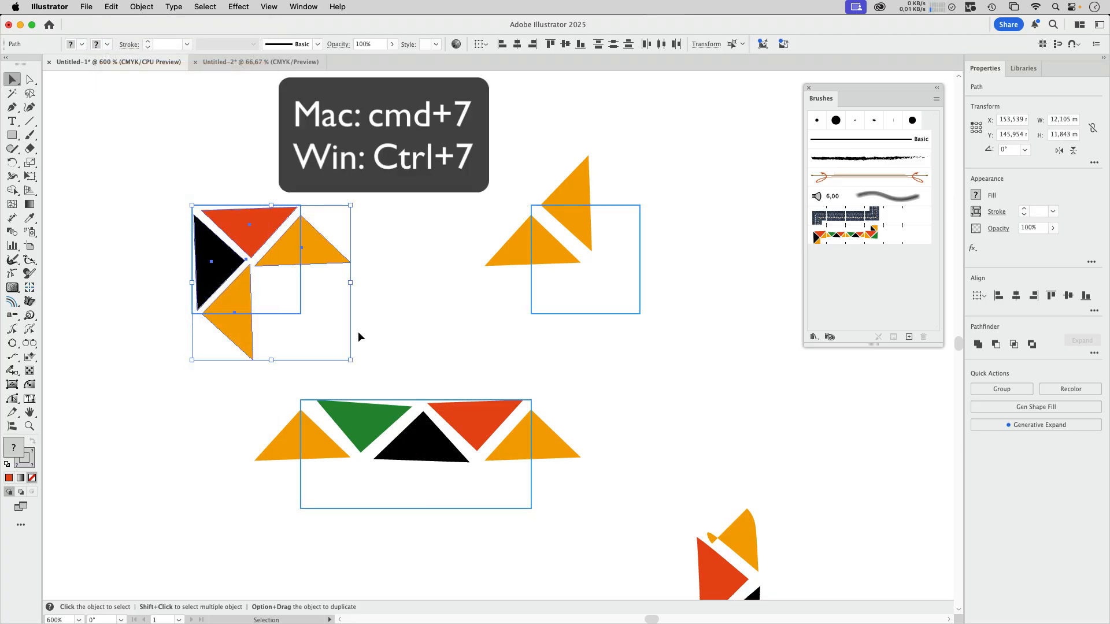
{"action": "key", "text": "super+7"}
{"action": "left_click_drag", "start_coordinate": [481, 149], "coordinate": [619, 274]}
{"action": "key", "text": "super+7"}
{"action": "left_click_drag", "start_coordinate": [255, 391], "coordinate": [605, 507]}
{"action": "key", "text": "super+7"}
{"action": "left_click", "coordinate": [110, 7]}
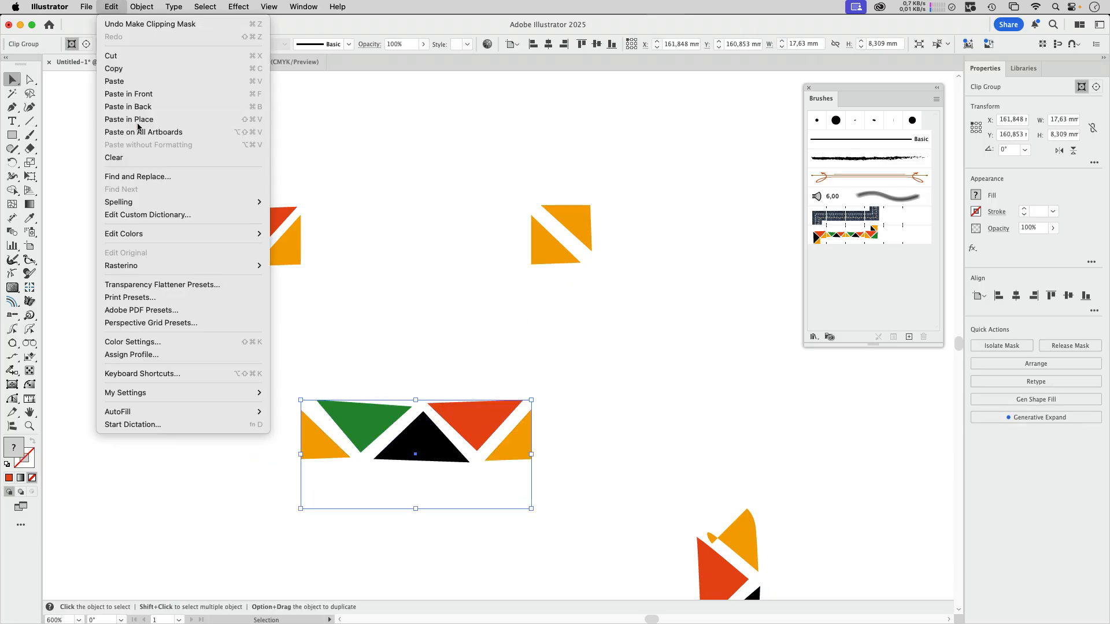
{"action": "left_click", "coordinate": [136, 123]}
Step: Apply Pathfinder Crop to each of the three clipped tiles to trim the triangles to their masks
{"action": "left_click", "coordinate": [260, 227]}
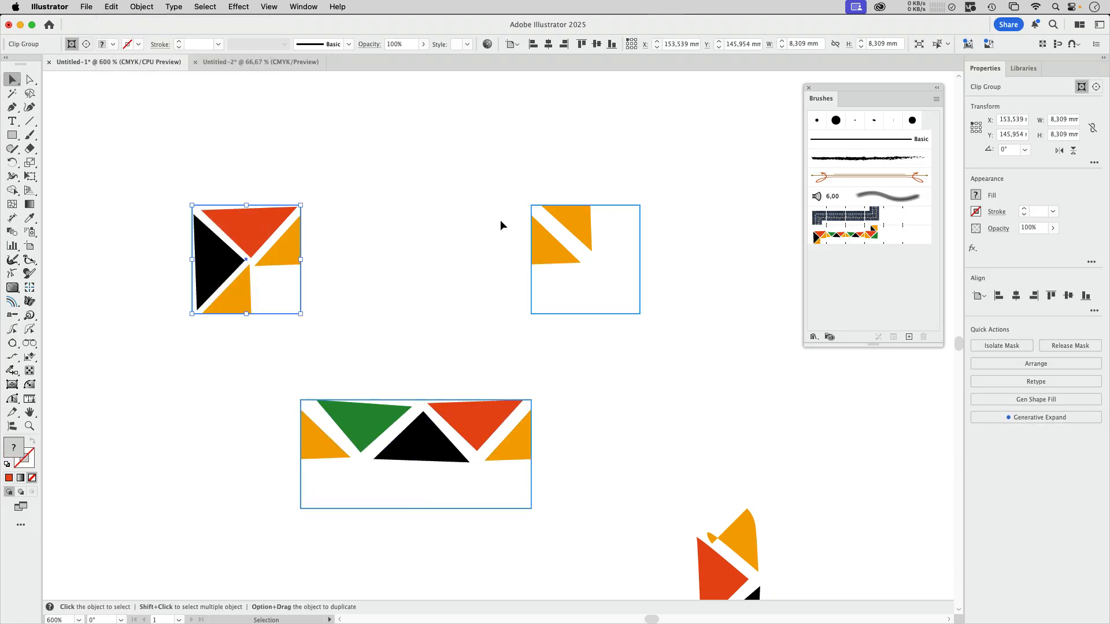
{"action": "left_click", "coordinate": [308, 6]}
{"action": "left_click", "coordinate": [321, 571]}
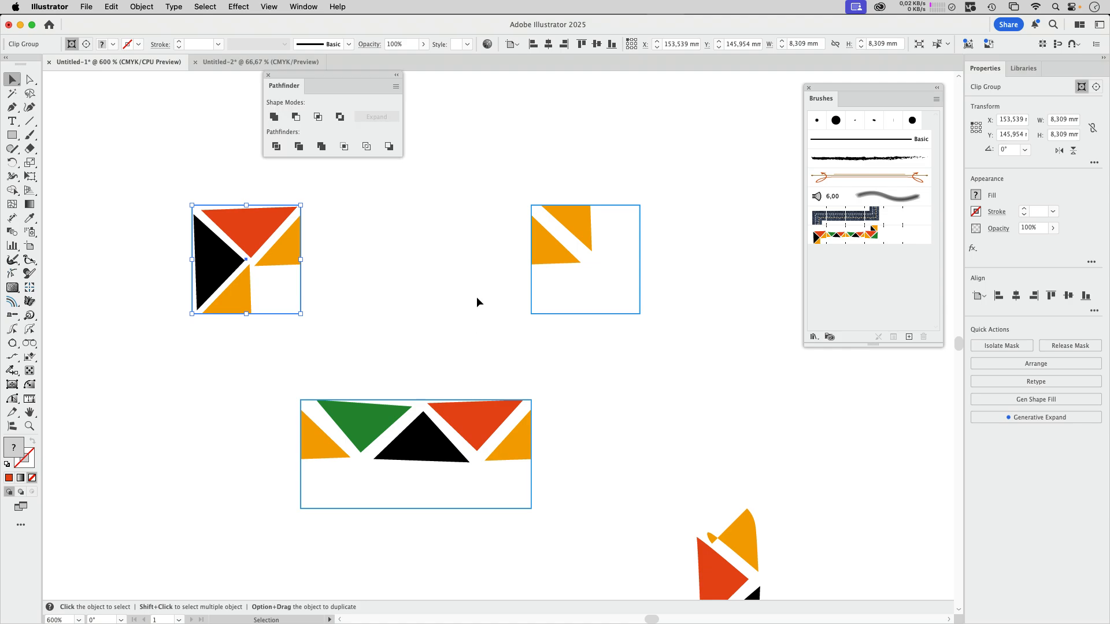
{"action": "left_click_drag", "start_coordinate": [330, 75], "coordinate": [418, 118]}
{"action": "left_click", "coordinate": [557, 248]}
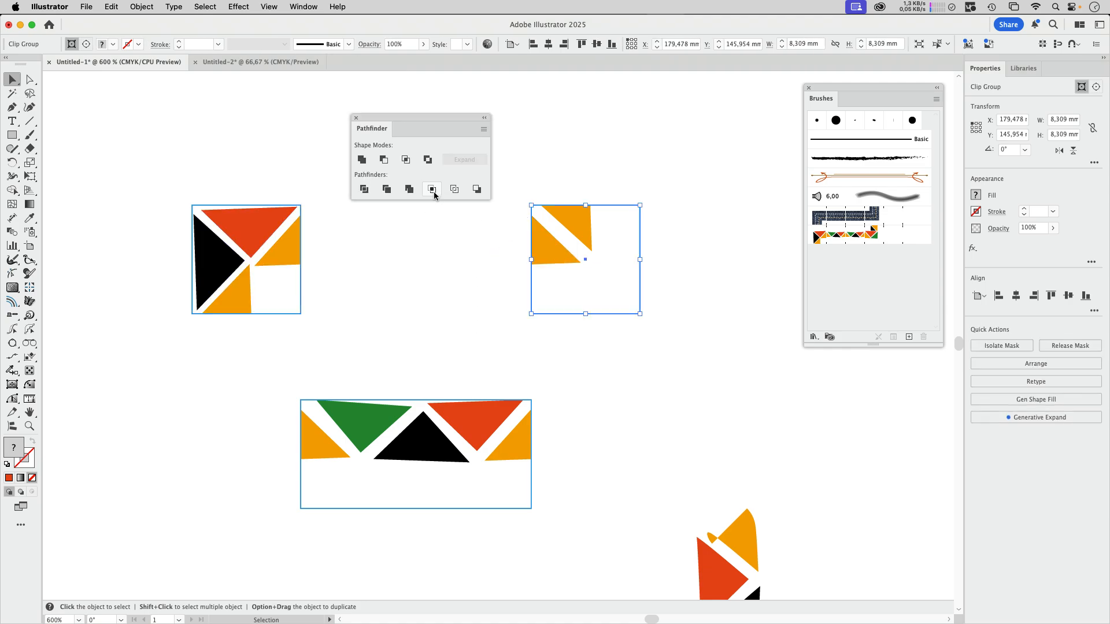
{"action": "left_click", "coordinate": [432, 189]}
{"action": "left_click", "coordinate": [474, 414]}
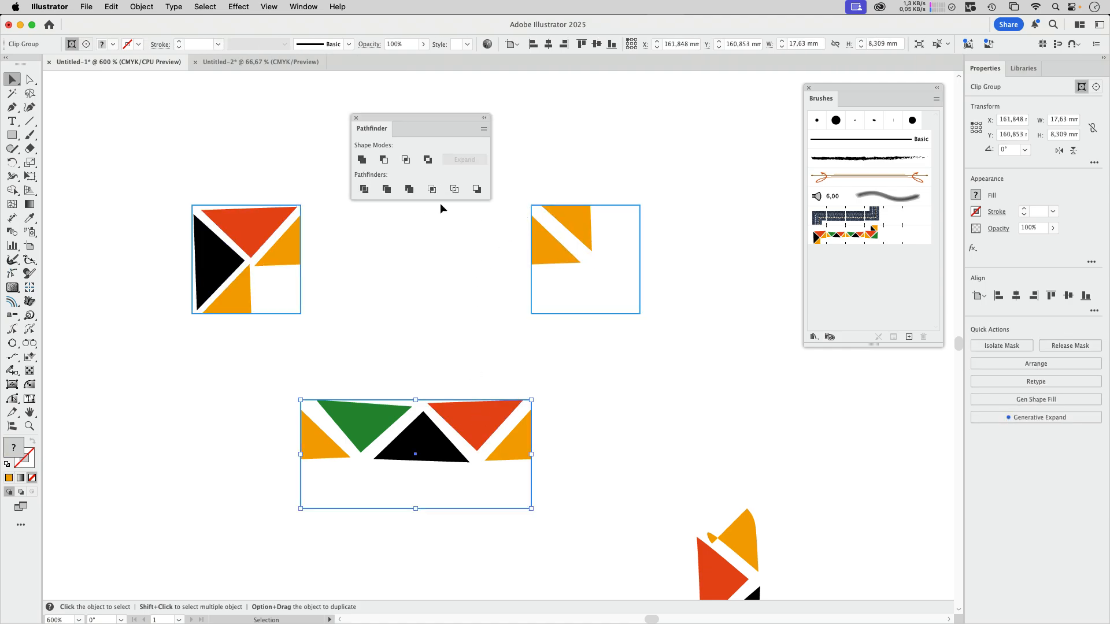
Step: Remove the stroke from the three pasted tile rectangles and send them to the back
{"action": "left_click", "coordinate": [567, 310]}
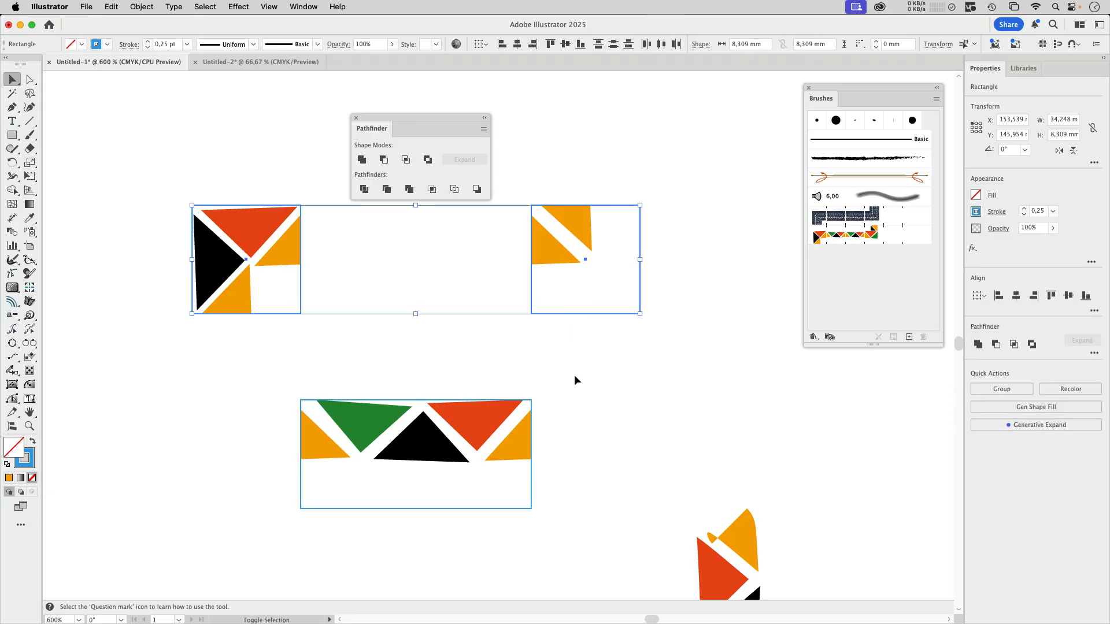
{"action": "left_click", "coordinate": [531, 479], "text": "shift"}
{"action": "left_click", "coordinate": [108, 45]}
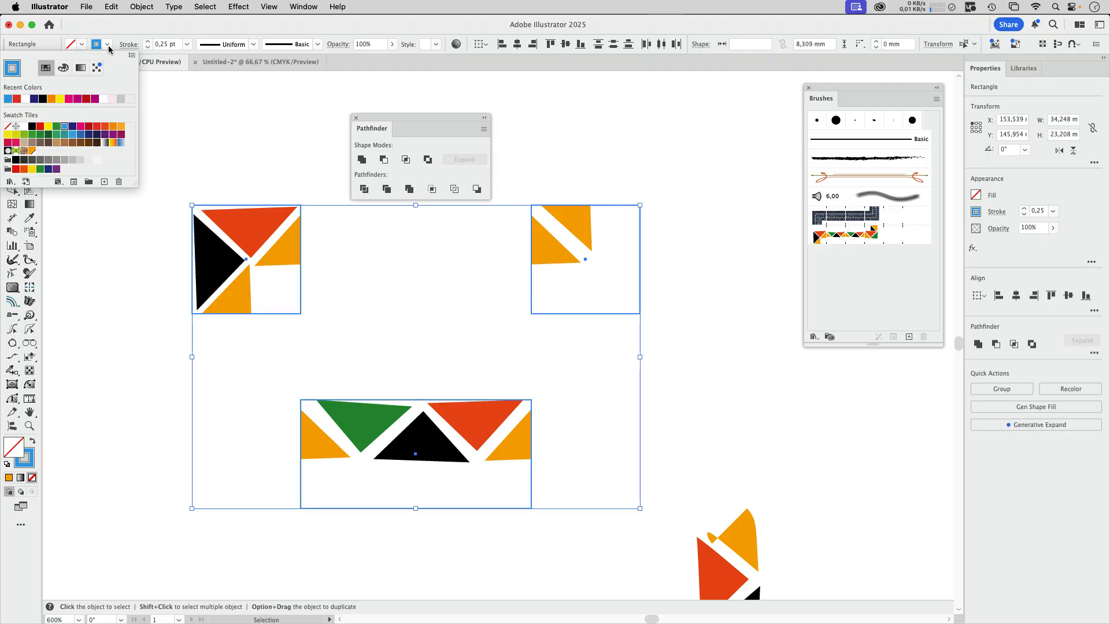
{"action": "left_click", "coordinate": [7, 127]}
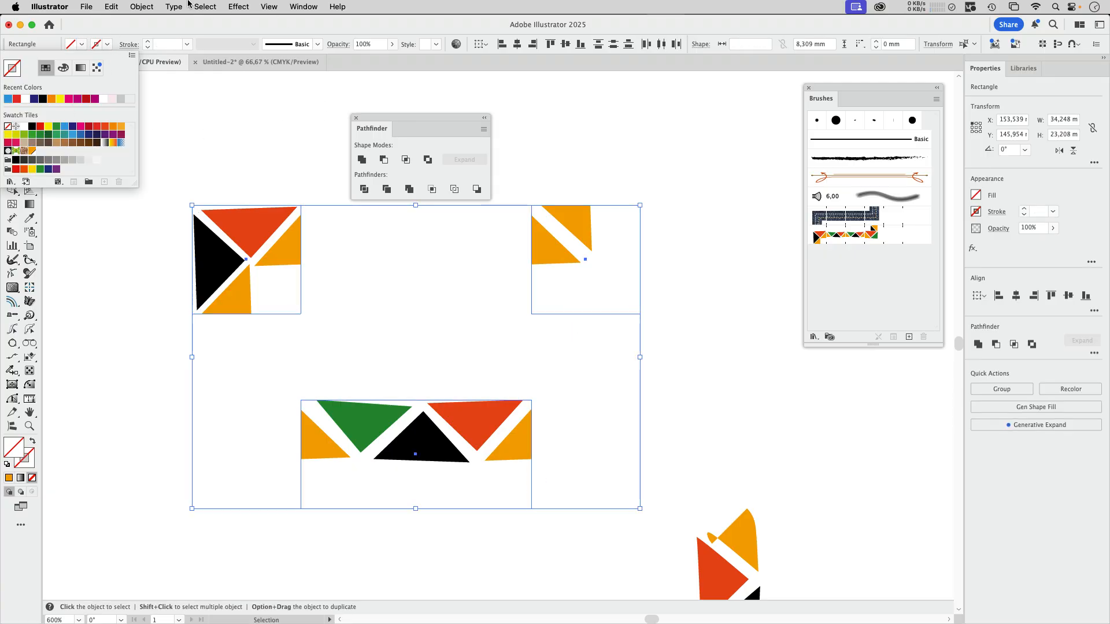
{"action": "left_click", "coordinate": [142, 6]}
{"action": "mouse_move", "coordinate": [174, 37]}
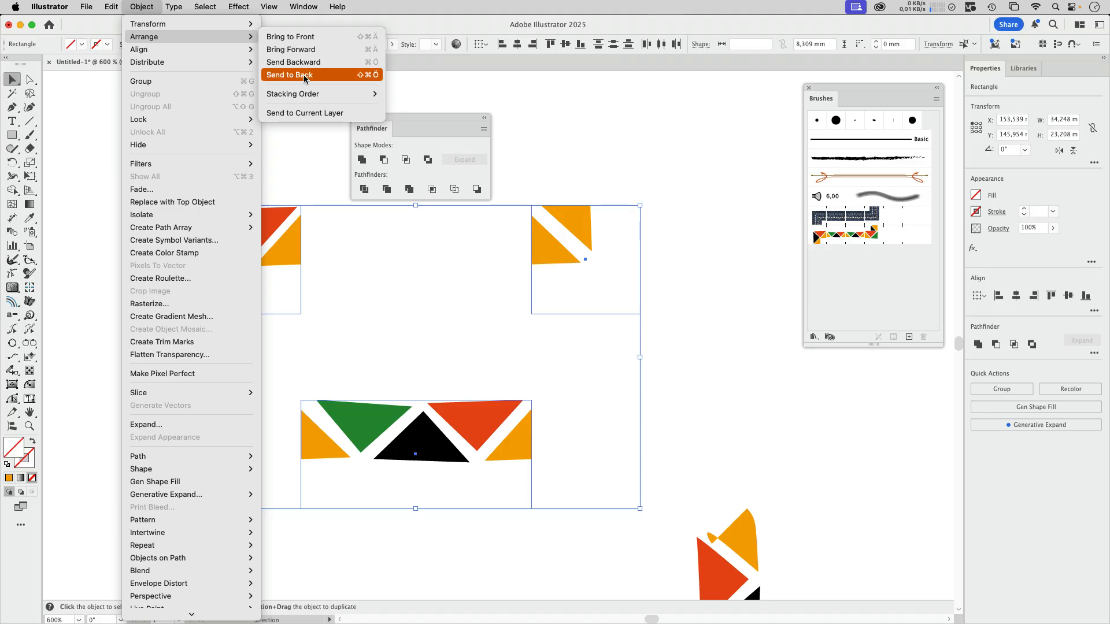
{"action": "left_click", "coordinate": [306, 75]}
Step: Create a new pattern brush from the middle tile and its bounding rectangle, keeping the default brush options
{"action": "left_click_drag", "start_coordinate": [199, 379], "coordinate": [601, 508]}
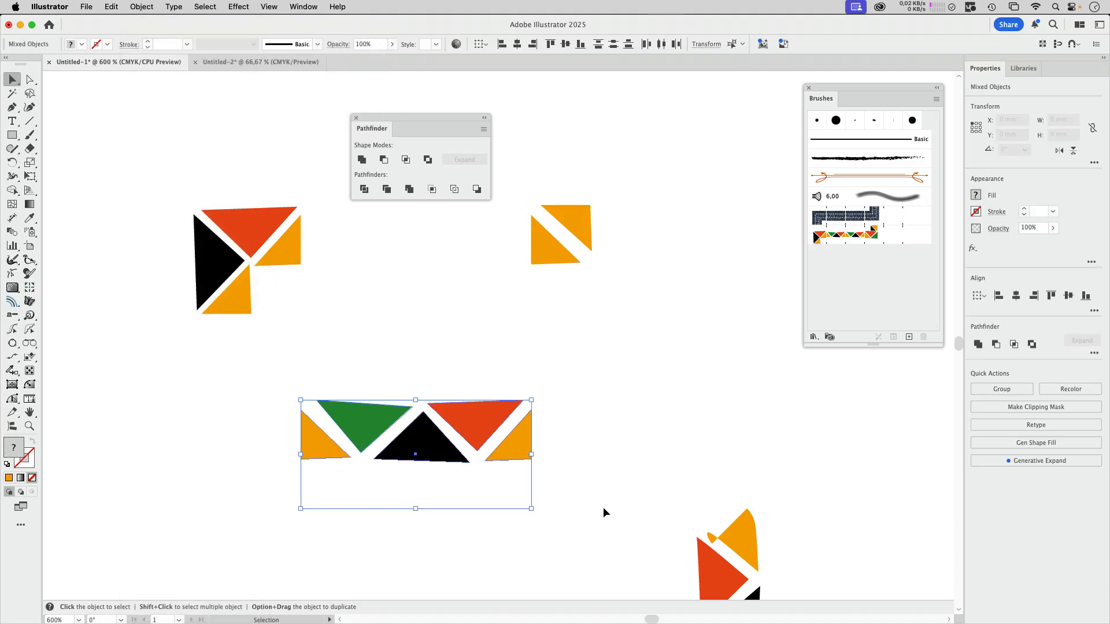
{"action": "mouse_move", "coordinate": [480, 431]}
{"action": "left_mouse_down"}
{"action": "mouse_move", "coordinate": [838, 310]}
{"action": "mouse_move", "coordinate": [844, 298]}
{"action": "left_mouse_up"}
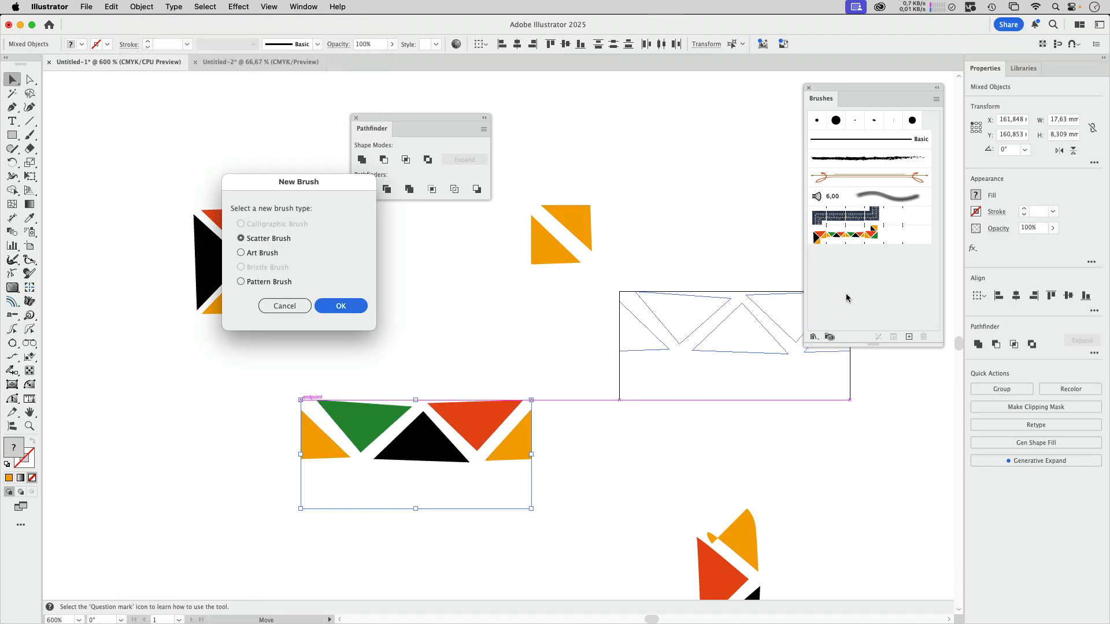
{"action": "left_click", "coordinate": [241, 281]}
{"action": "left_click", "coordinate": [341, 306]}
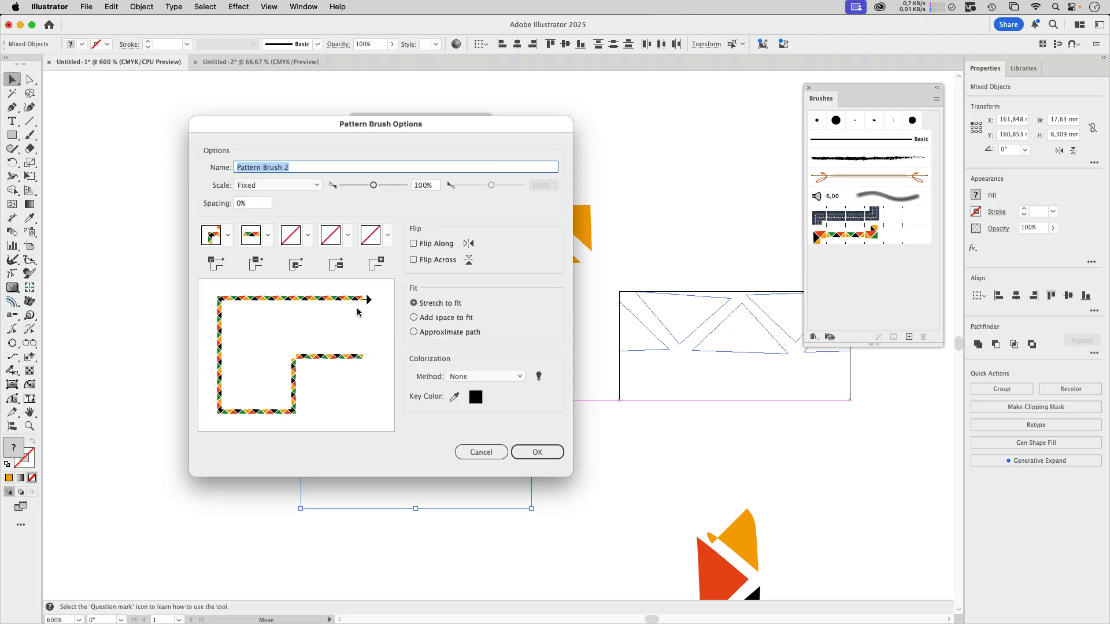
{"action": "left_click", "coordinate": [538, 451]}
Step: Add the corner tile with the black, red and two orange triangles to the new pattern brush as its outer corner tile
{"action": "left_click_drag", "start_coordinate": [318, 341], "coordinate": [325, 350]}
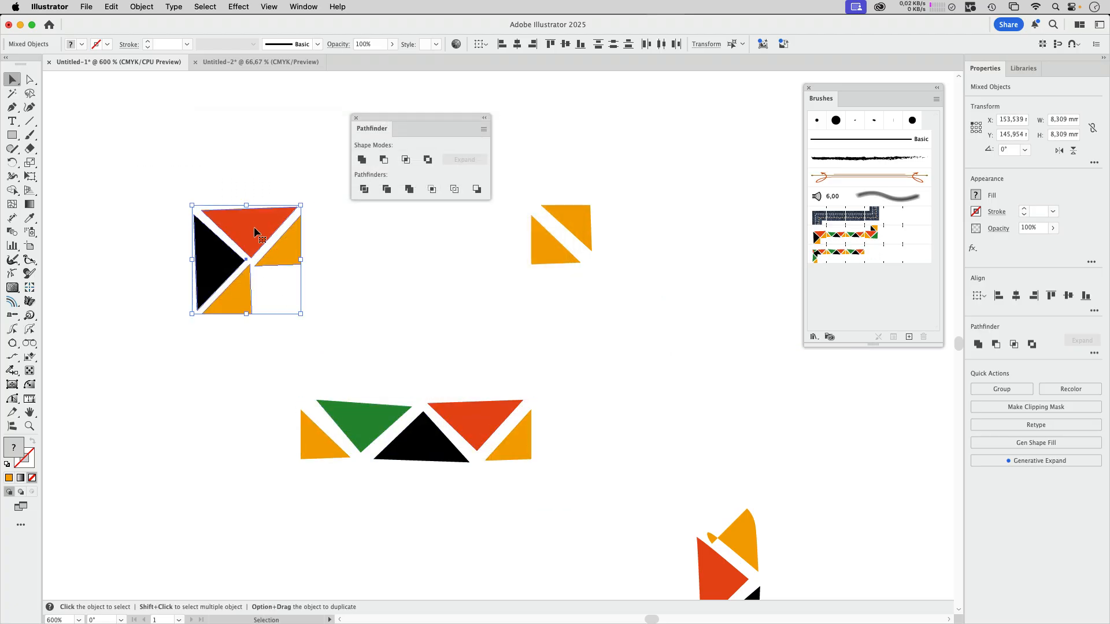
{"action": "mouse_move", "coordinate": [254, 231]}
{"action": "left_mouse_down"}
{"action": "mouse_move", "coordinate": [687, 310]}
{"action": "mouse_move", "coordinate": [830, 287]}
{"action": "mouse_move", "coordinate": [817, 254]}
{"action": "left_mouse_up"}
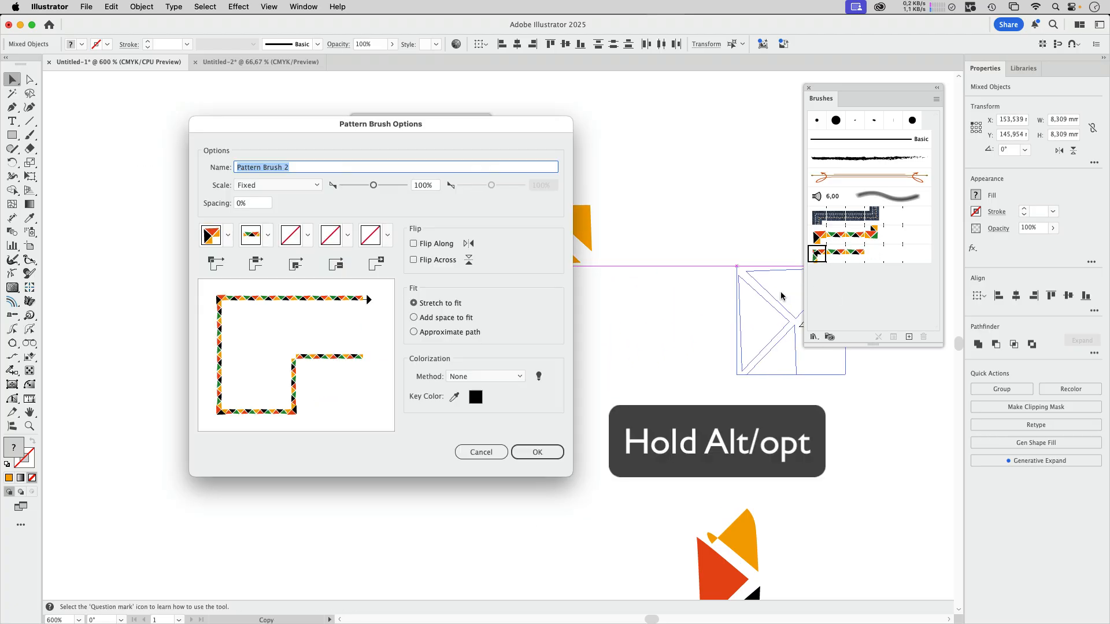
{"action": "left_click", "coordinate": [548, 459]}
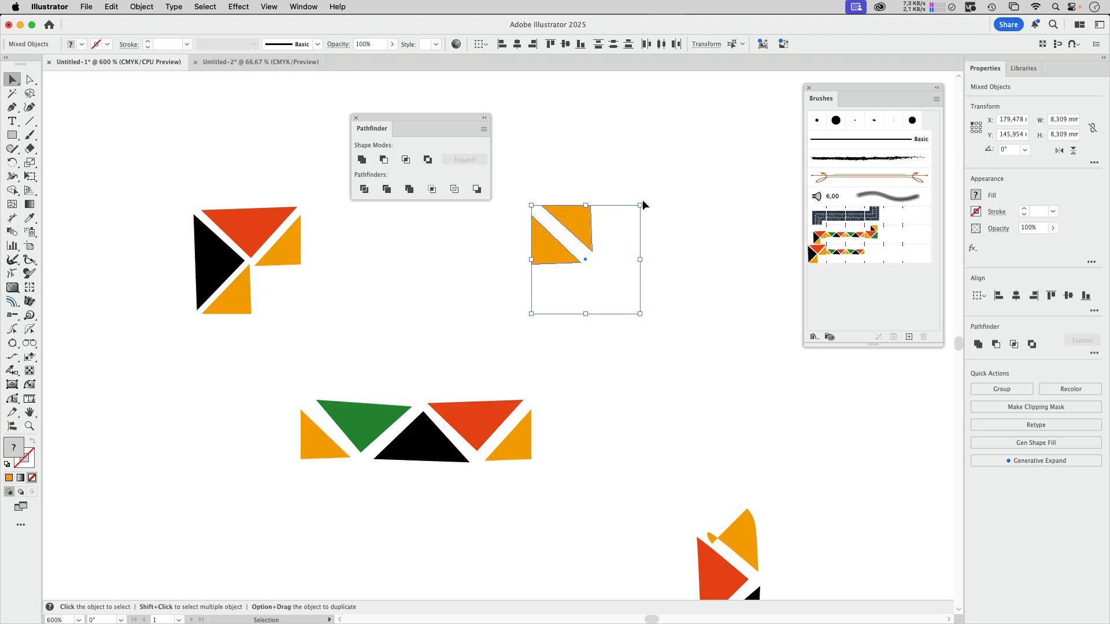
Step: Rotate the tile with the two orange triangles by 180° and add it to the new pattern brush as its inner corner tile
{"action": "mouse_move", "coordinate": [644, 199]}
{"action": "left_mouse_down"}
{"action": "mouse_move", "coordinate": [617, 312]}
{"action": "mouse_move", "coordinate": [544, 316]}
{"action": "left_mouse_up"}
{"action": "left_click_drag", "start_coordinate": [620, 278], "coordinate": [877, 259]}
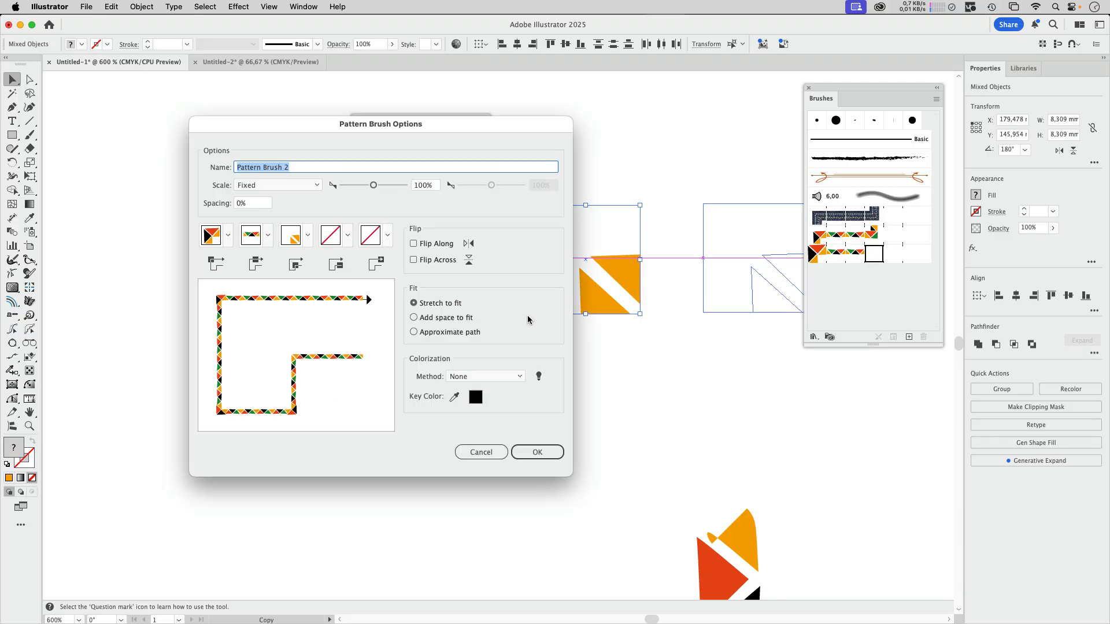
{"action": "left_click", "coordinate": [529, 453]}
{"action": "left_click", "coordinate": [728, 380]}
Step: Duplicate the stepped path with the triangle border, placing the copy diagonally below the original
{"action": "left_click", "coordinate": [580, 512], "text": "alt+super"}
{"action": "left_click", "coordinate": [579, 512], "text": "alt+super"}
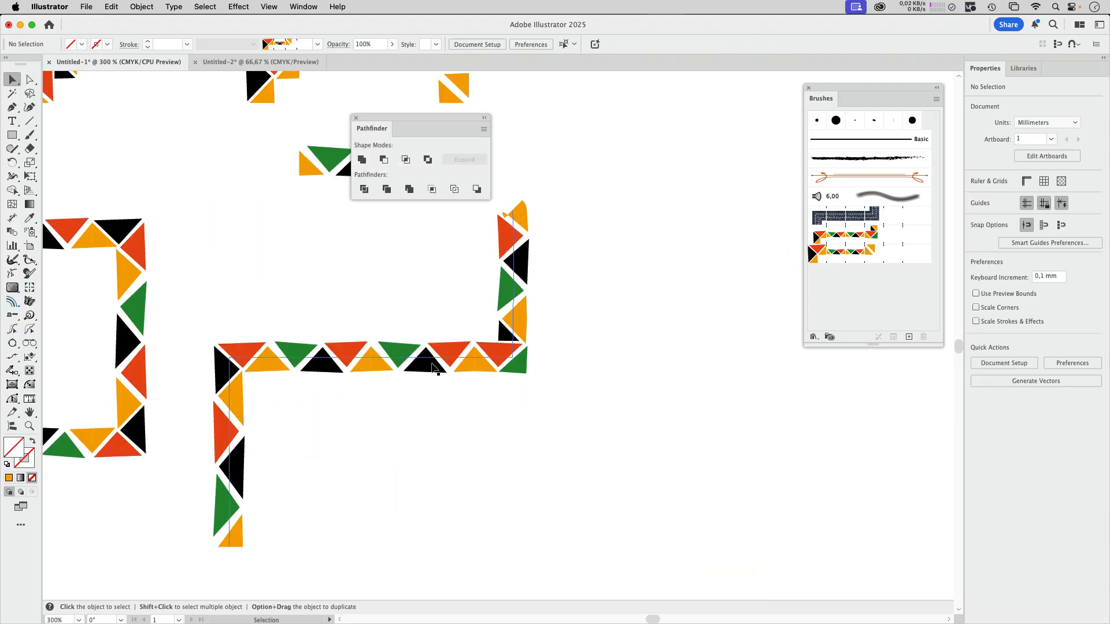
{"action": "left_click_drag", "start_coordinate": [439, 357], "coordinate": [561, 429]}
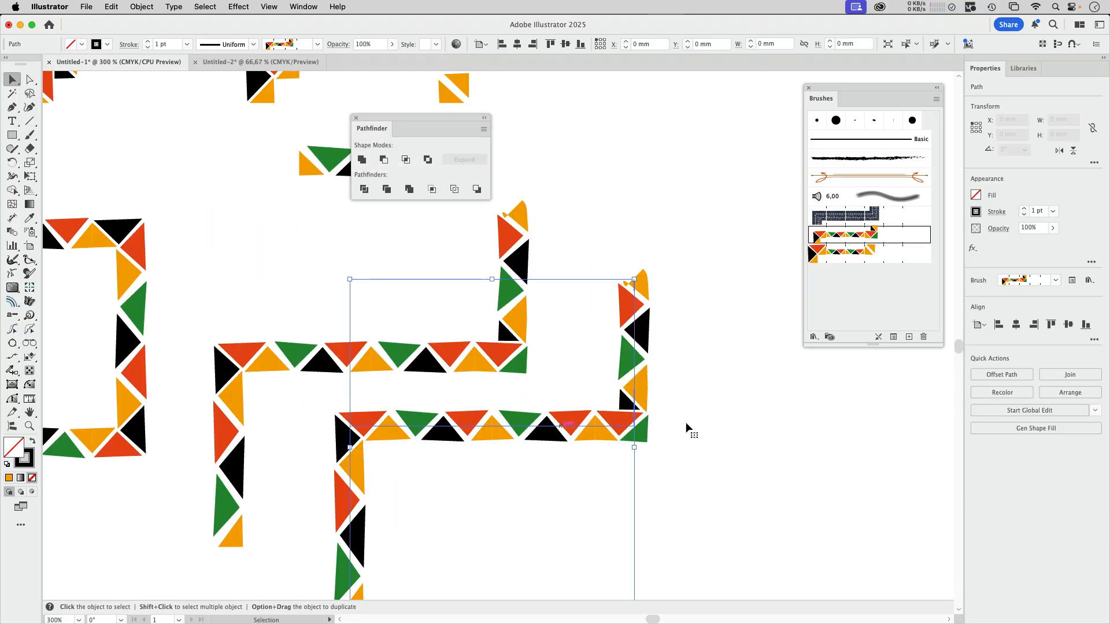
Step: Apply the new pattern brush to the duplicated path and move it slightly further down from the original
{"action": "left_click", "coordinate": [862, 254]}
{"action": "scroll", "coordinate": [689, 405], "scroll_direction": "down", "scroll_amount": 5}
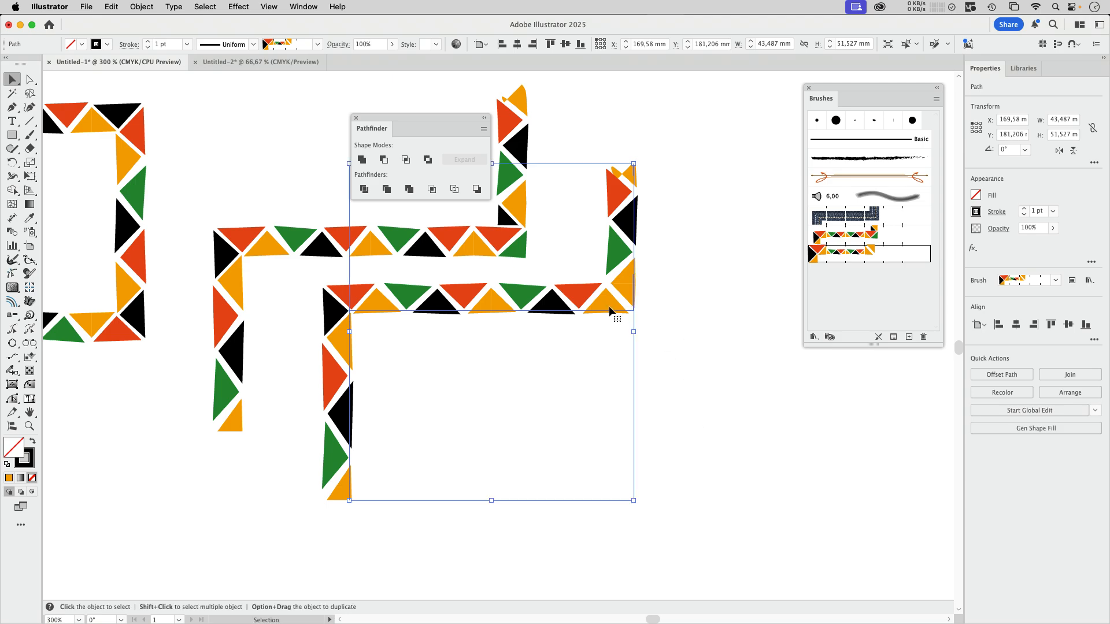
{"action": "left_click_drag", "start_coordinate": [539, 319], "coordinate": [546, 360]}
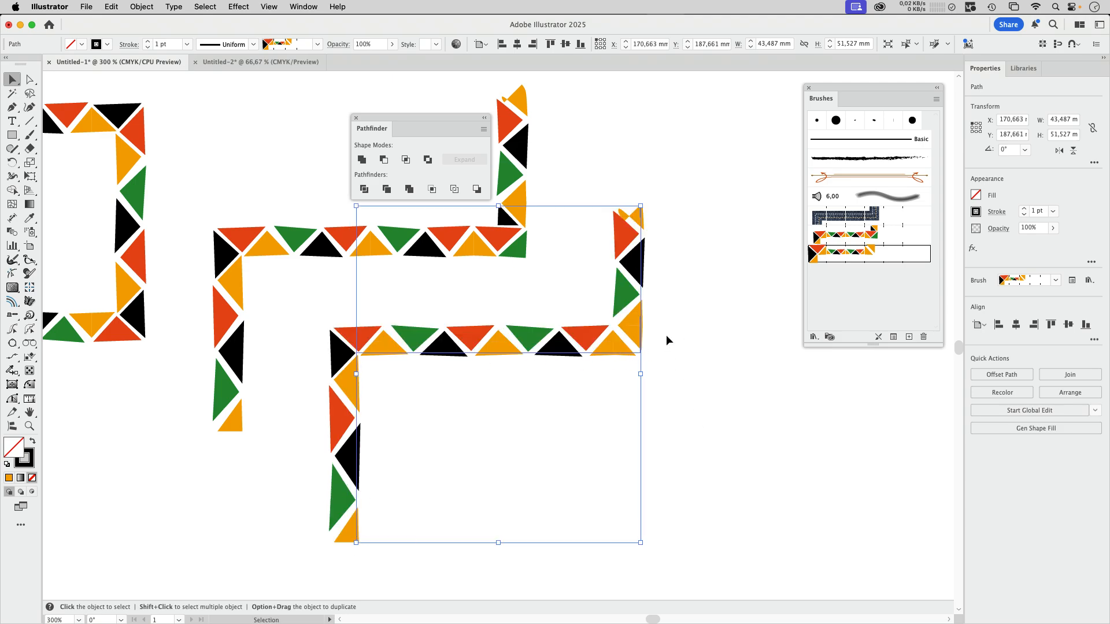